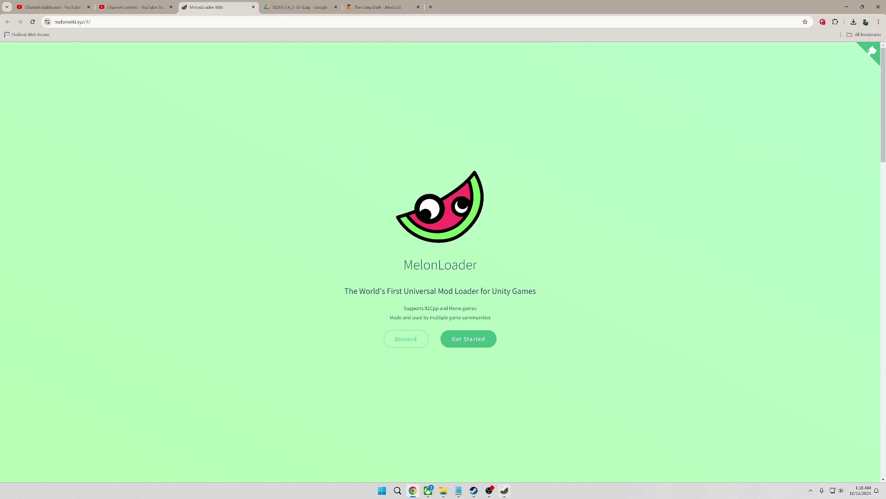
# Point the MelonLoader installer at The Long Dark's tld.exe, then close the installer.
pyautogui.click(504, 490)
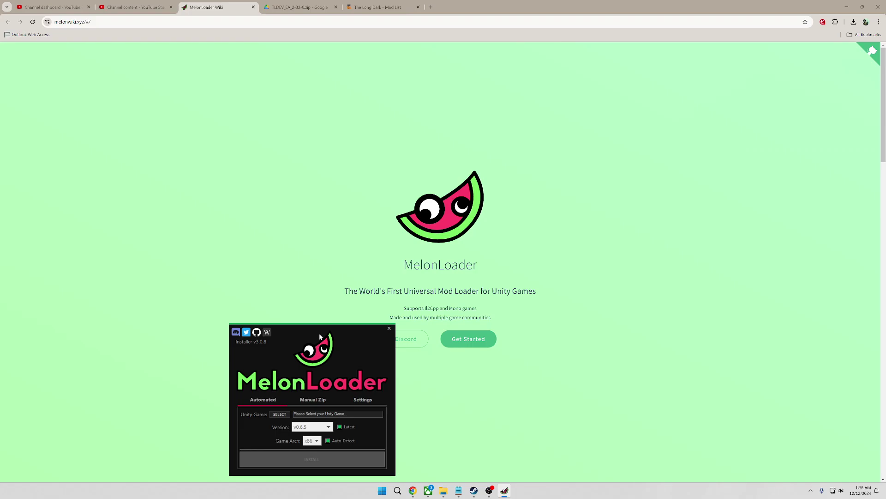
pyautogui.moveTo(291, 328); pyautogui.dragTo(442, 143)
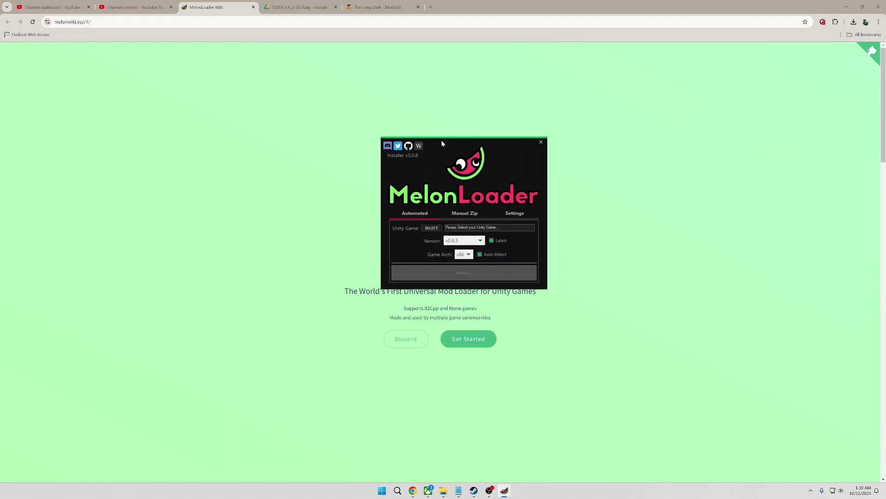
pyautogui.click(431, 227)
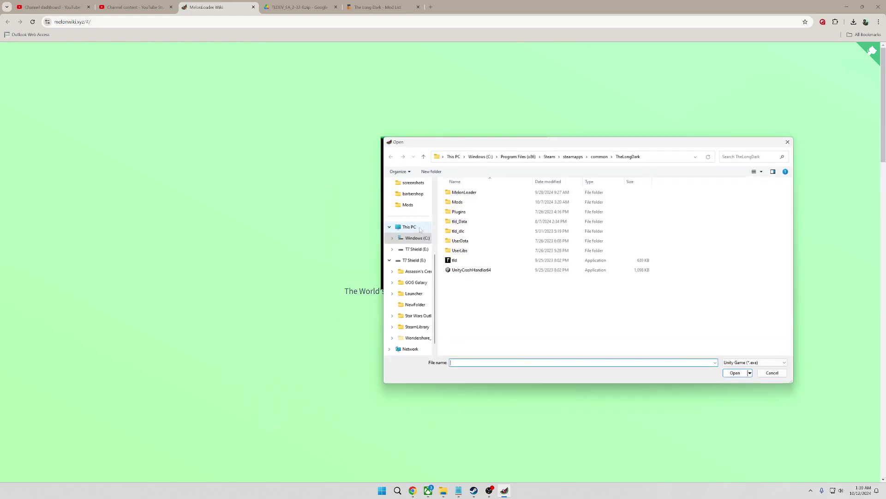
pyautogui.click(455, 261)
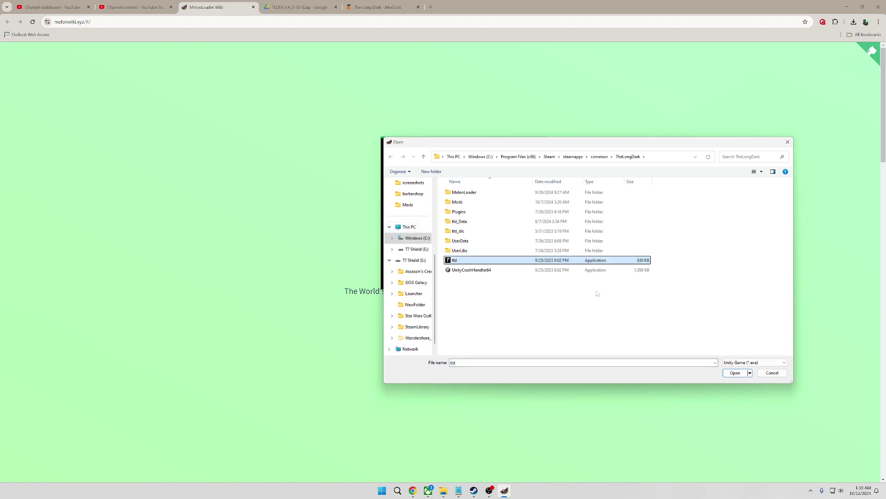
pyautogui.click(732, 372)
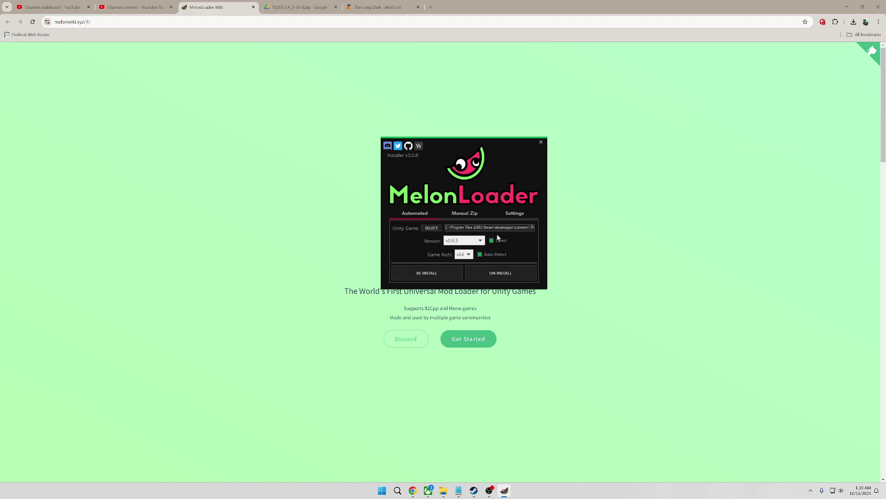
pyautogui.click(541, 141)
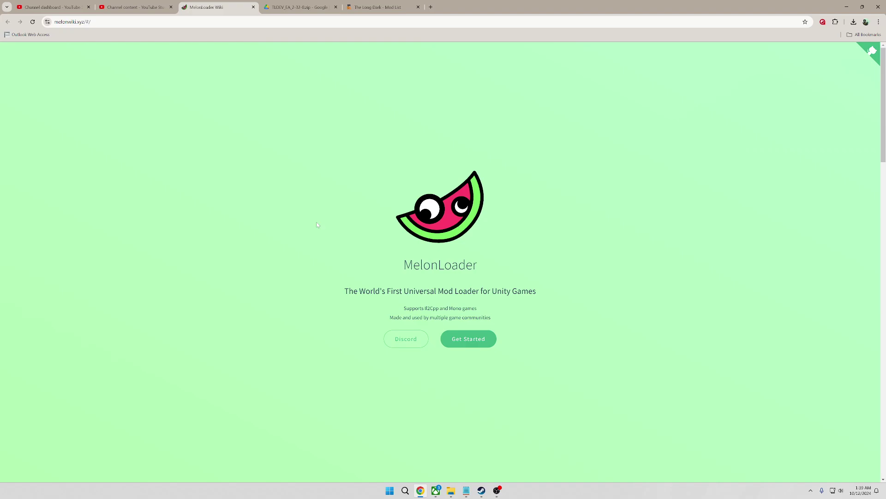
# Download TLDEV_EA_2-32-0.zip from Google Drive and return to its preview page.
pyautogui.click(283, 7)
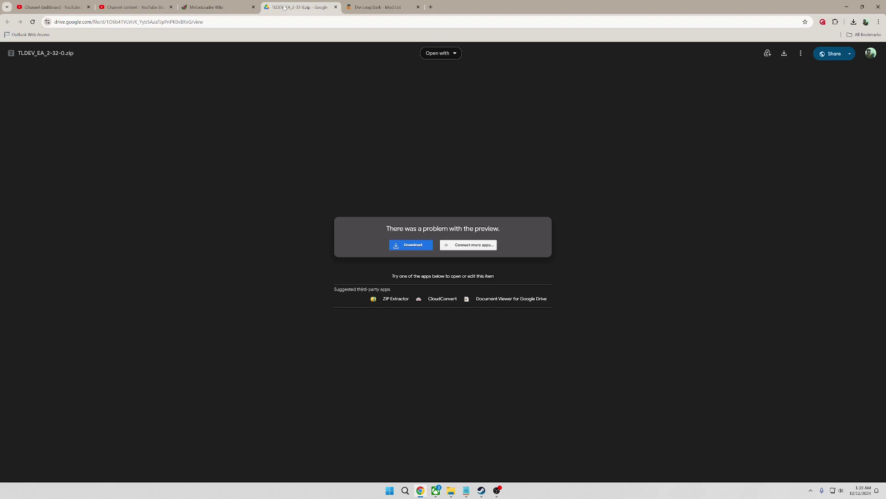
pyautogui.click(419, 246)
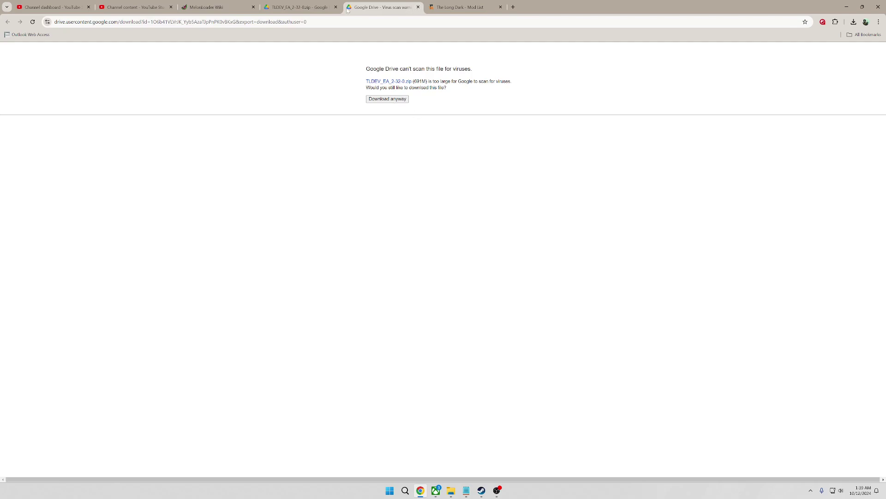
pyautogui.click(302, 8)
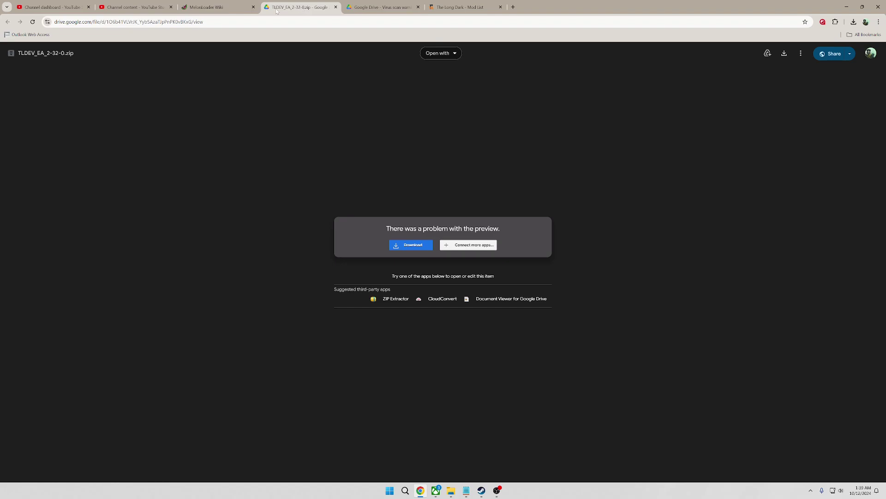
# Show Ambient Lights' dependencies in the TLD Mod List, revealing it needs ModSettings.
pyautogui.click(455, 8)
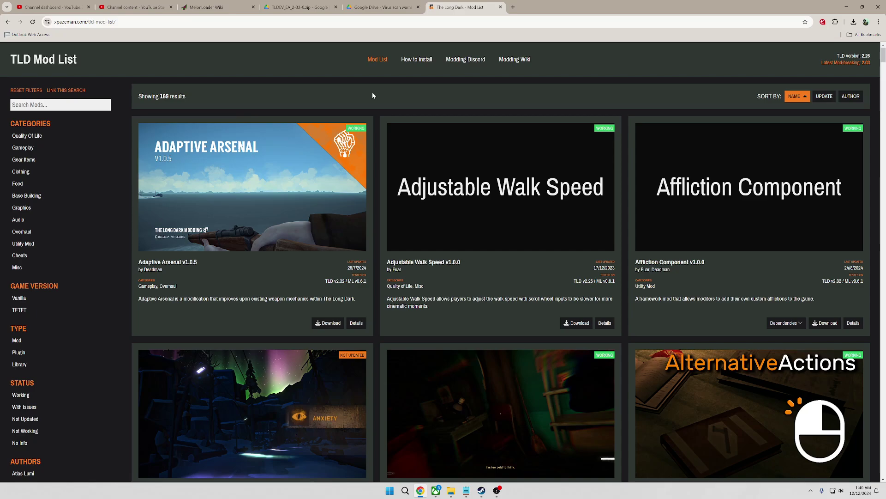
pyautogui.scroll(-2, 316, 305)
pyautogui.scroll(-3, 316, 302)
pyautogui.scroll(-3, 316, 304)
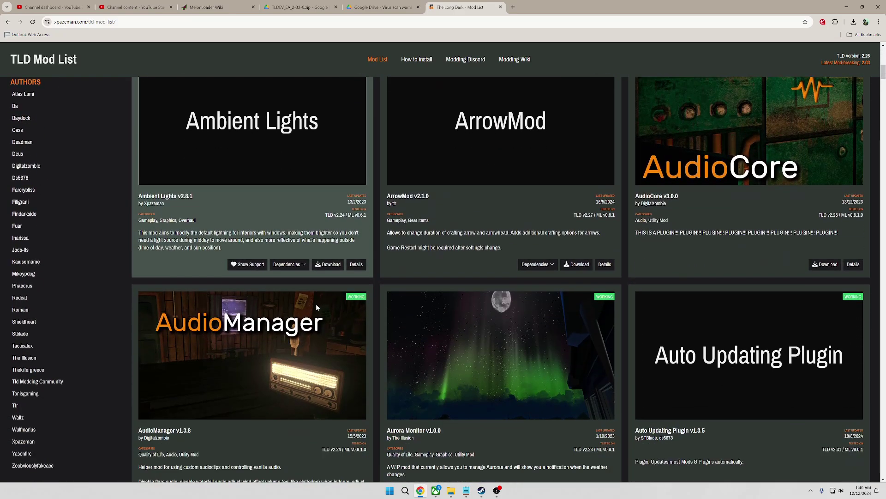
pyautogui.scroll(-3, 316, 304)
pyautogui.scroll(-3, 317, 305)
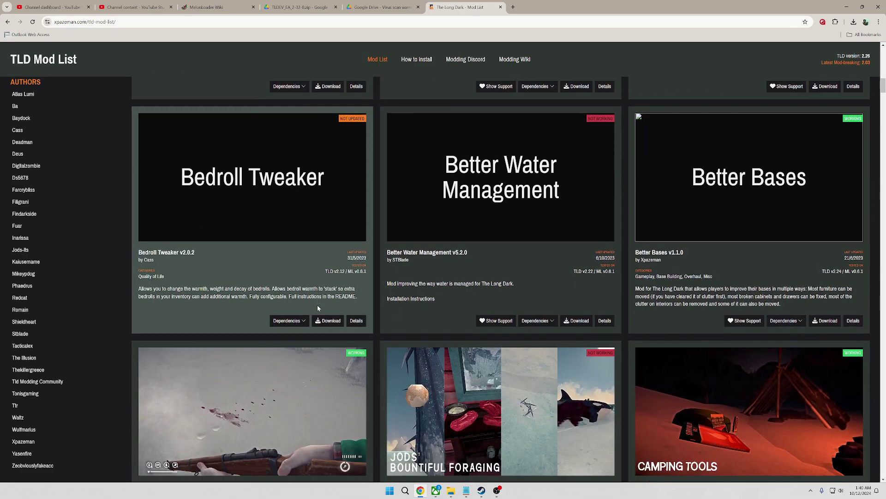
pyautogui.scroll(-3, 507, 261)
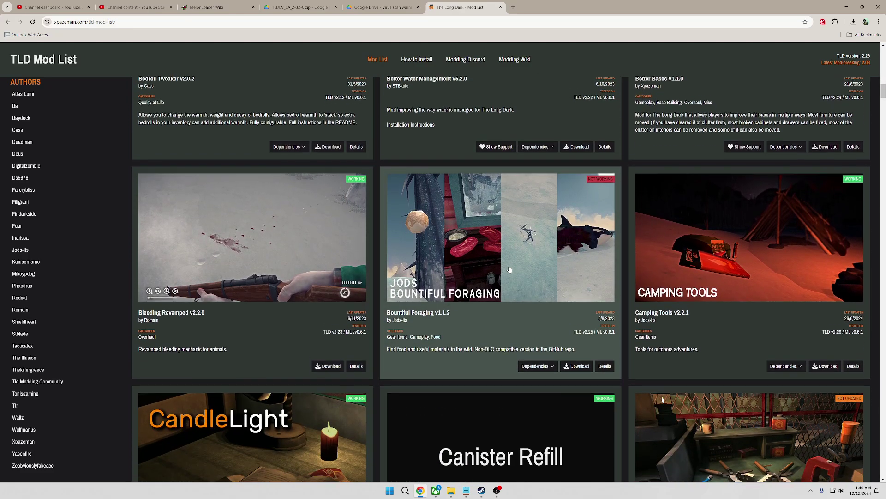
pyautogui.scroll(-2, 509, 267)
pyautogui.scroll(-2, 511, 258)
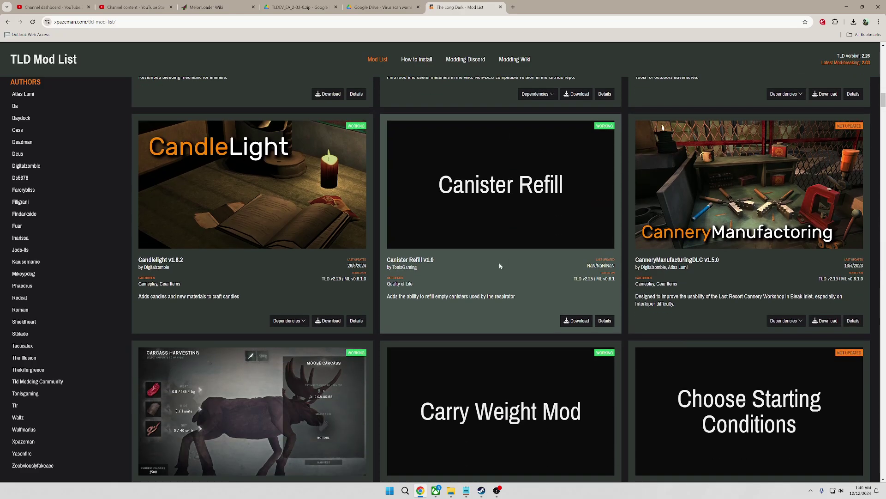
pyautogui.scroll(1, 431, 281)
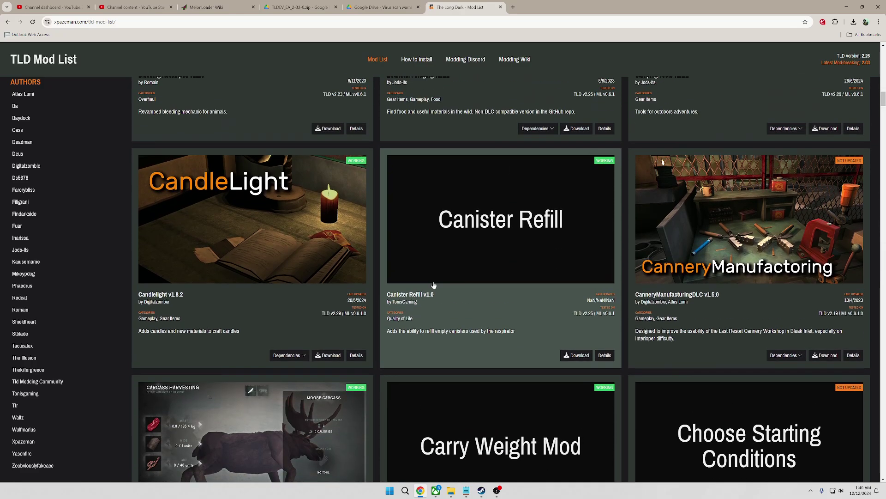
pyautogui.scroll(5, 434, 285)
pyautogui.scroll(3, 436, 287)
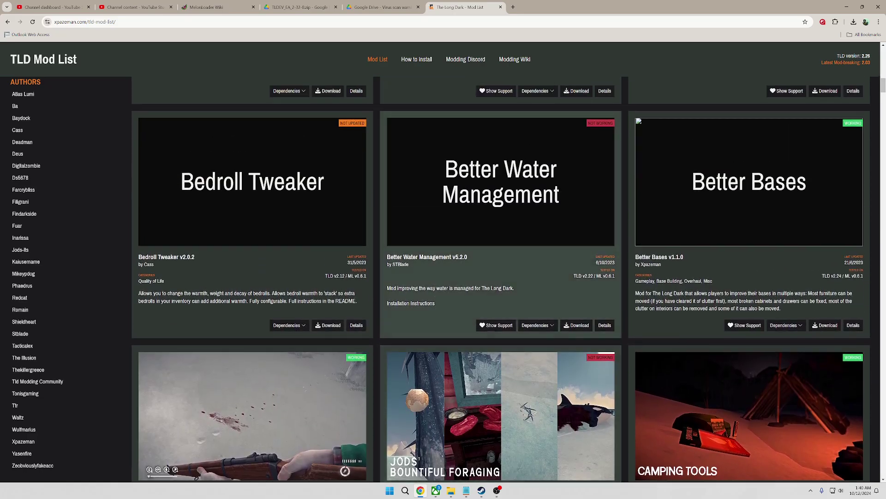
pyautogui.scroll(2, 438, 288)
pyautogui.scroll(2, 439, 291)
pyautogui.scroll(3, 440, 290)
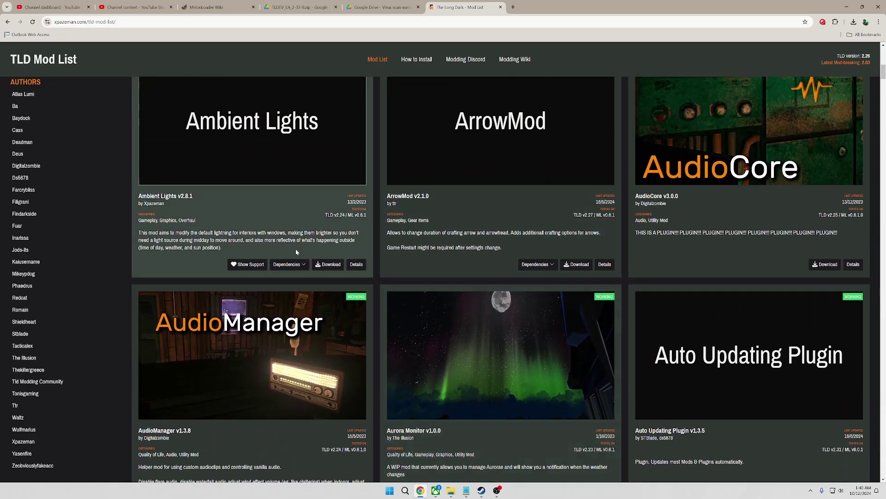
pyautogui.click(308, 266)
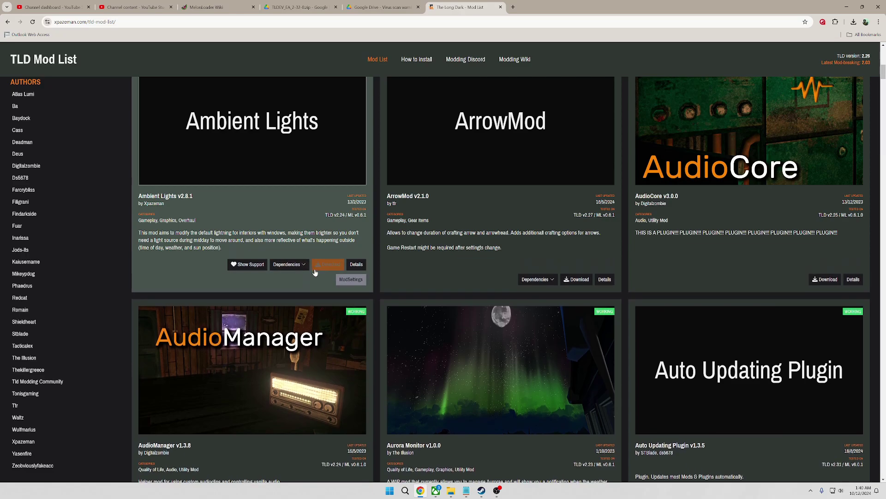
pyautogui.scroll(1, 377, 278)
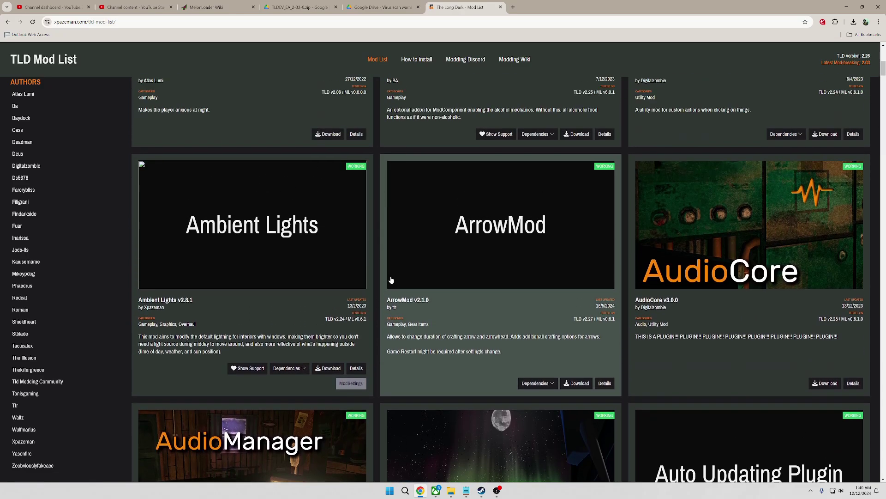
pyautogui.scroll(2, 384, 278)
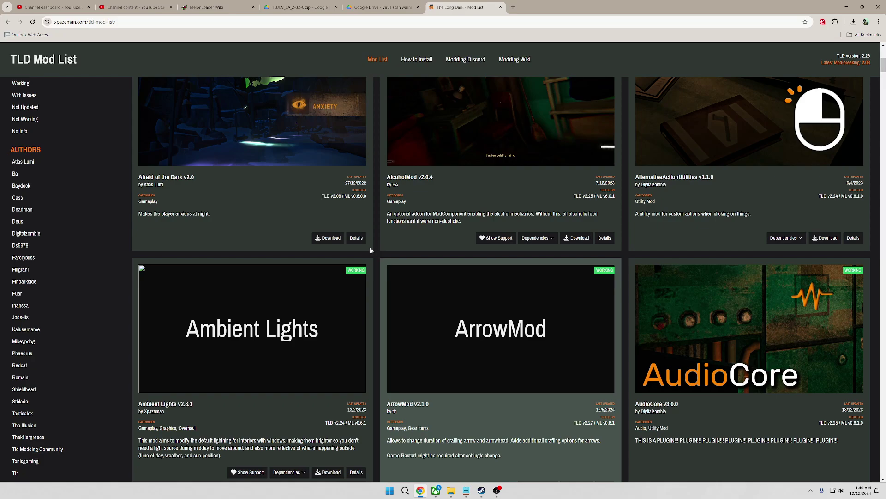
# Bring up the TLDEV_EA_2-32-0 (1) archive showing the TLDev folder and TheLongDevelopment.dll.
pyautogui.click(218, 7)
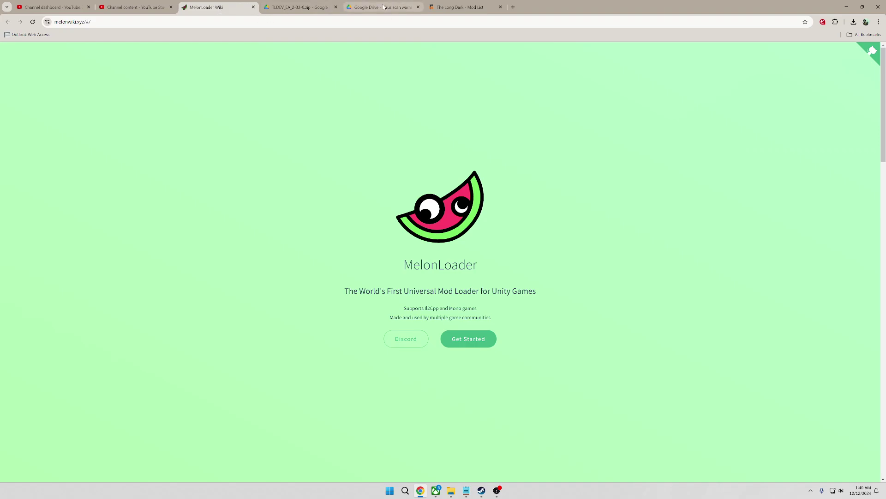
pyautogui.moveTo(451, 490)
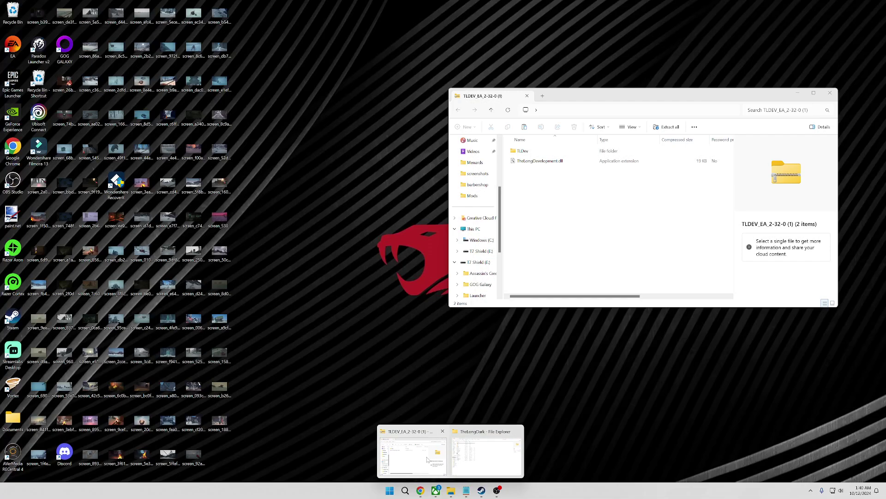
pyautogui.click(412, 454)
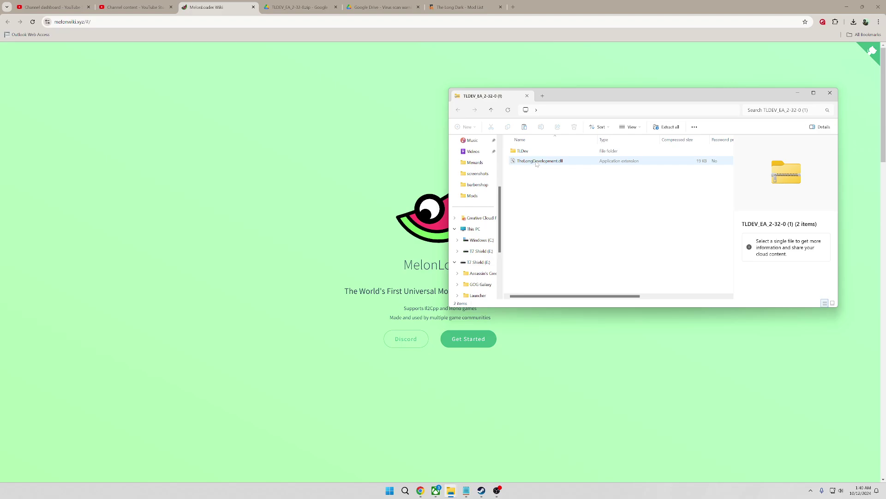
pyautogui.rightClick(531, 156)
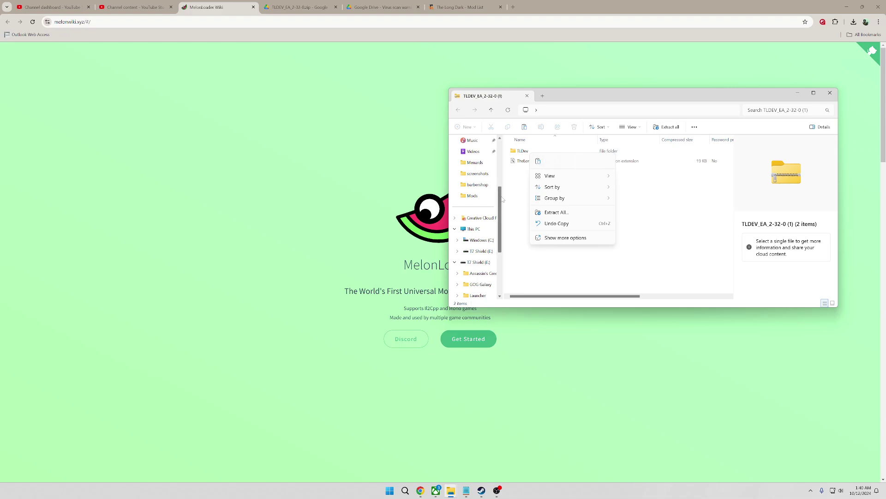
pyautogui.click(520, 168)
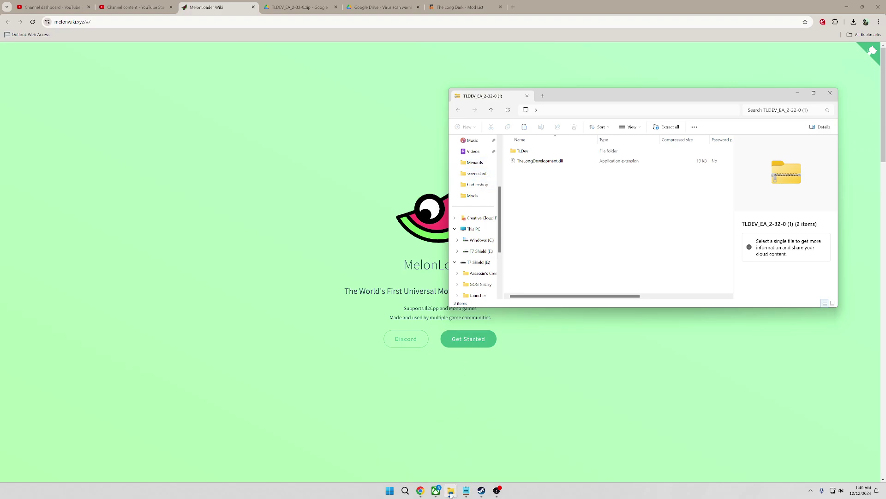
pyautogui.moveTo(451, 491)
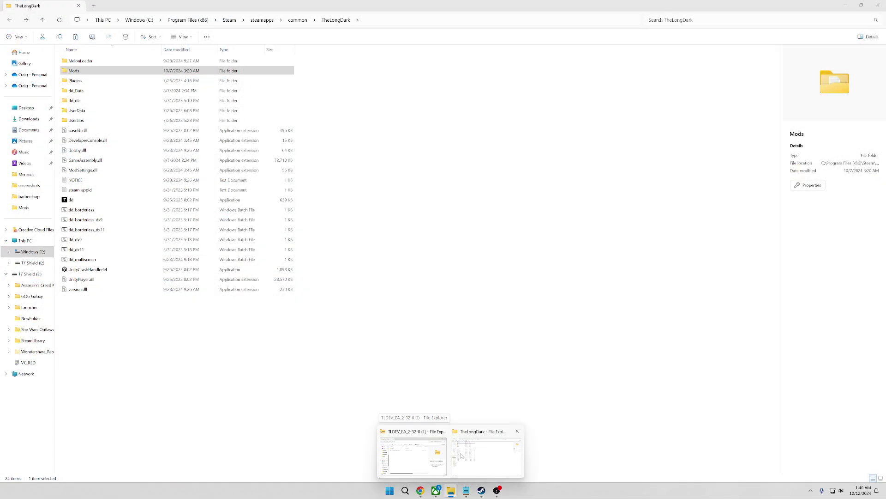
# Drag TheLongDevelopment.dll from the archive into The Long Dark's Mods folder beside TLDev.
pyautogui.click(487, 454)
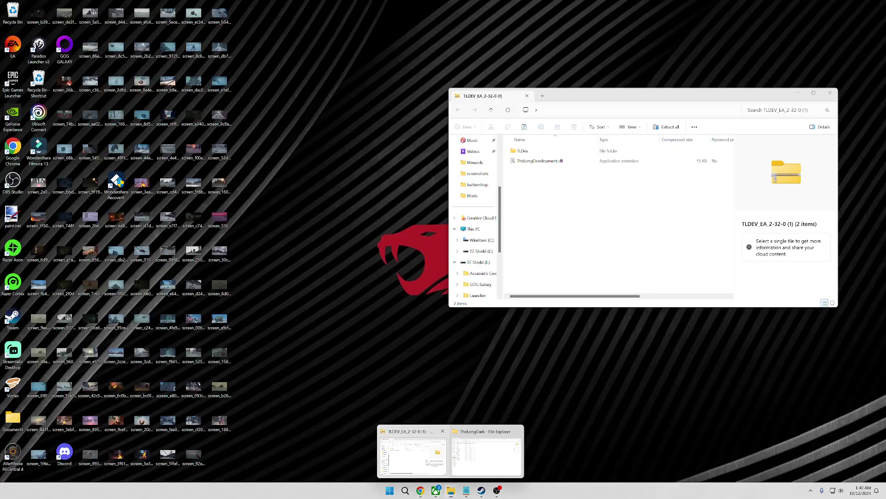
pyautogui.click(427, 463)
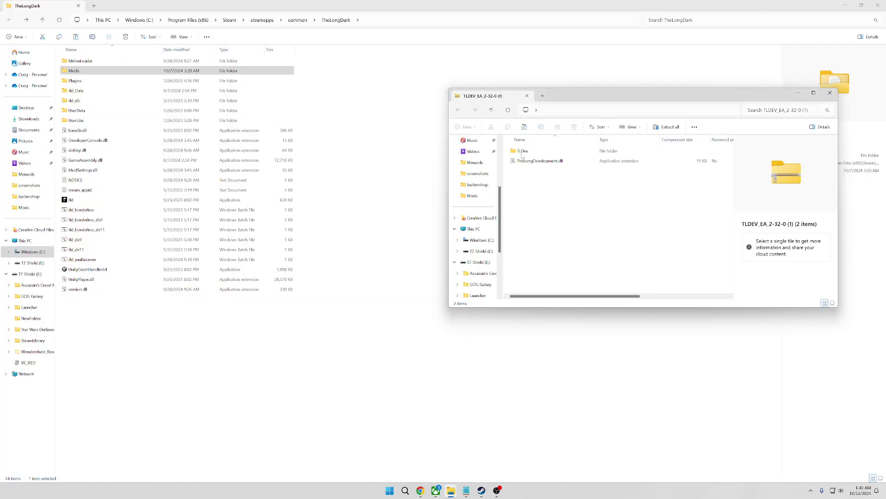
pyautogui.moveTo(555, 98); pyautogui.dragTo(560, 67)
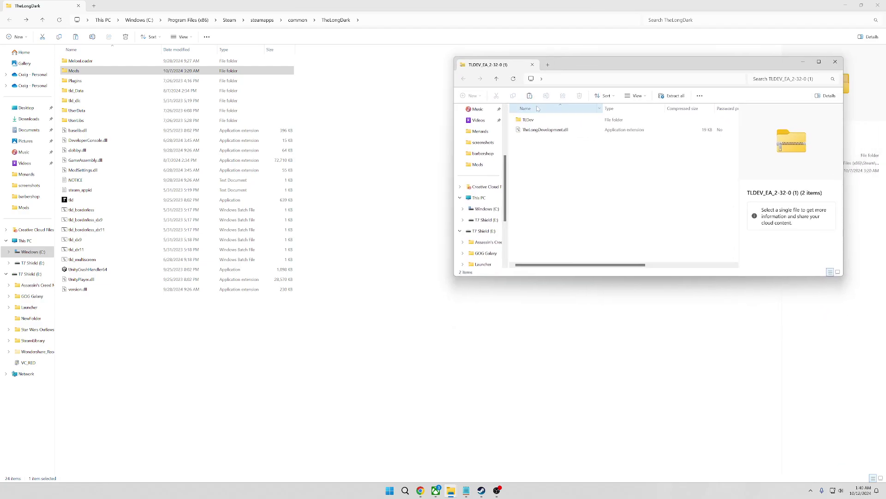
pyautogui.click(78, 72)
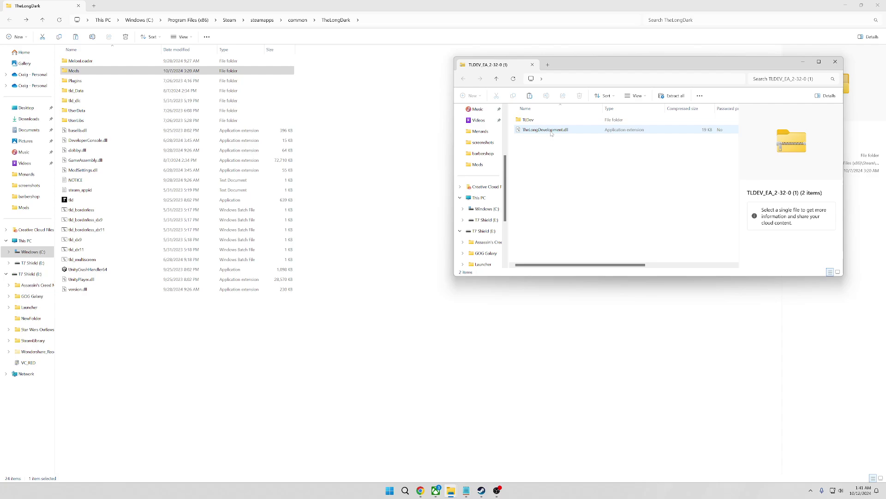
pyautogui.moveTo(551, 133); pyautogui.dragTo(88, 73)
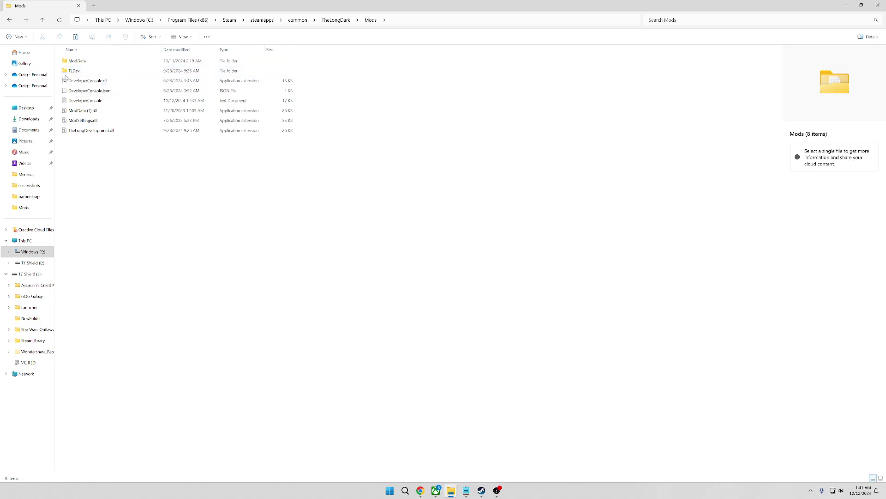
pyautogui.doubleClick(75, 72)
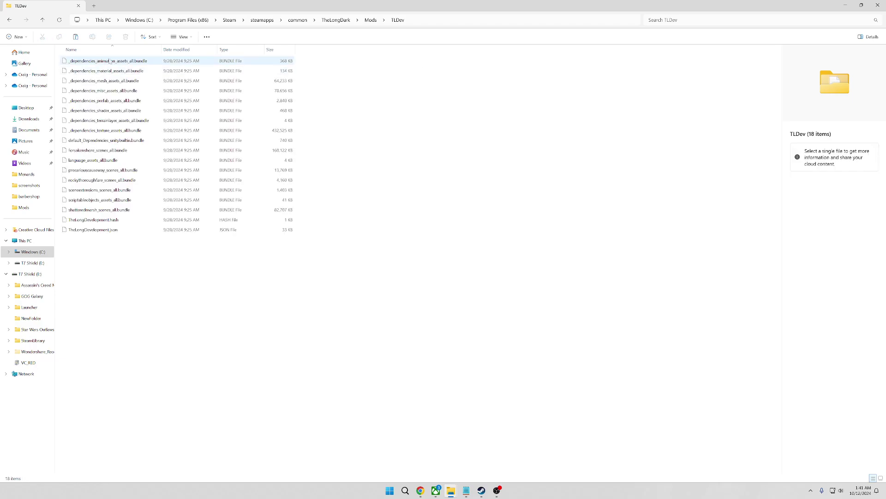
pyautogui.click(10, 21)
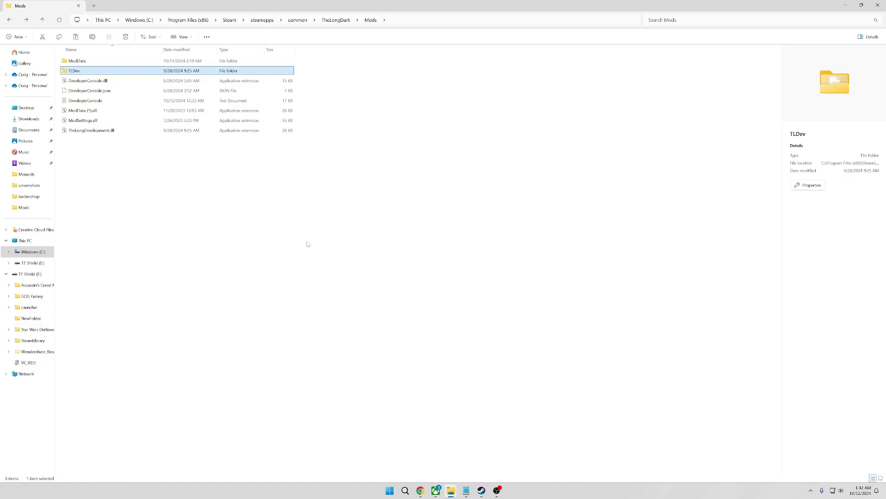
# Launch The Long Dark from its Steam library page.
pyautogui.click(482, 489)
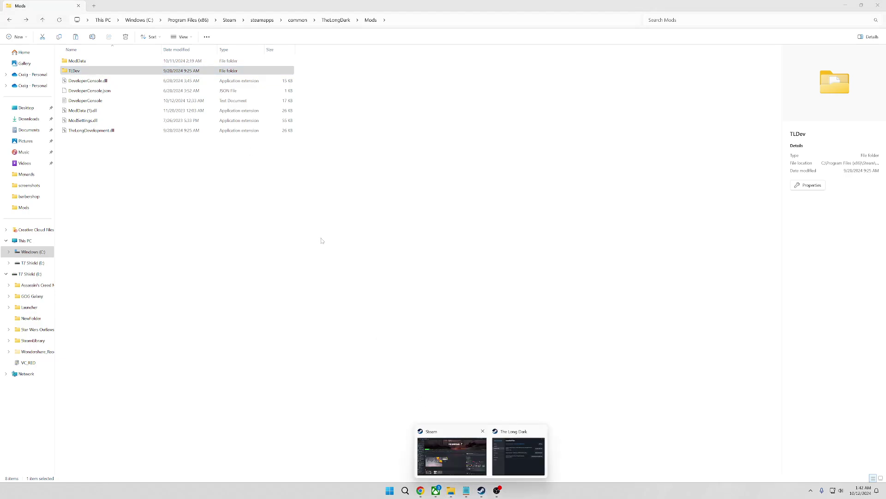
pyautogui.click(451, 454)
pyautogui.click(125, 150)
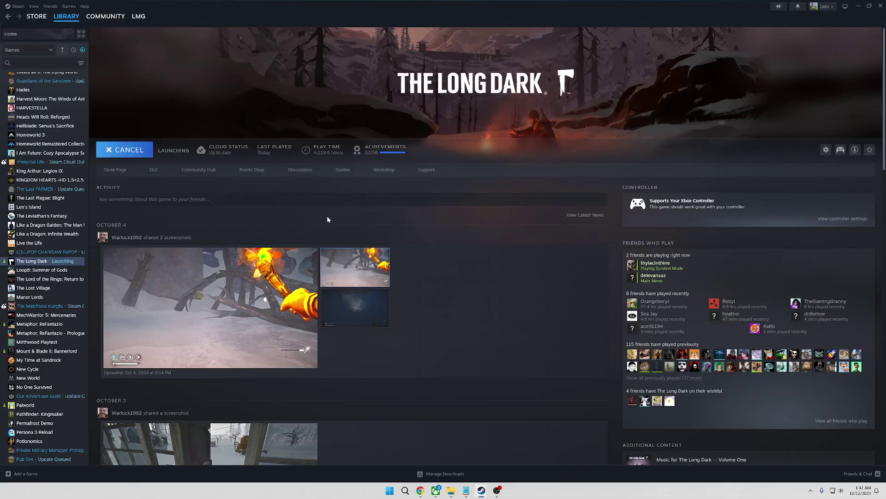